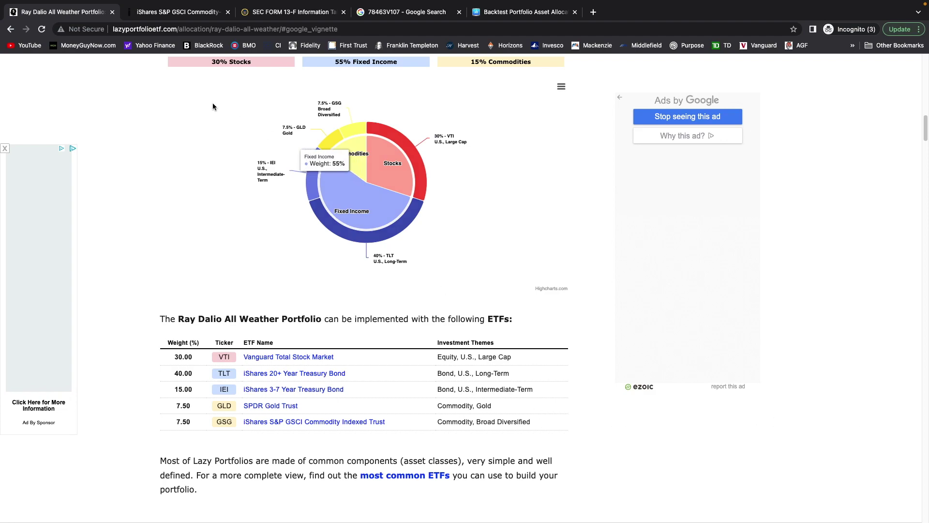
# - Switch to the iShares S&P GSCI Commodity-Indexed Trust (GSG) fund page with its $21.37 NAV
pyautogui.click(169, 11)
pyautogui.moveTo(184, 103)
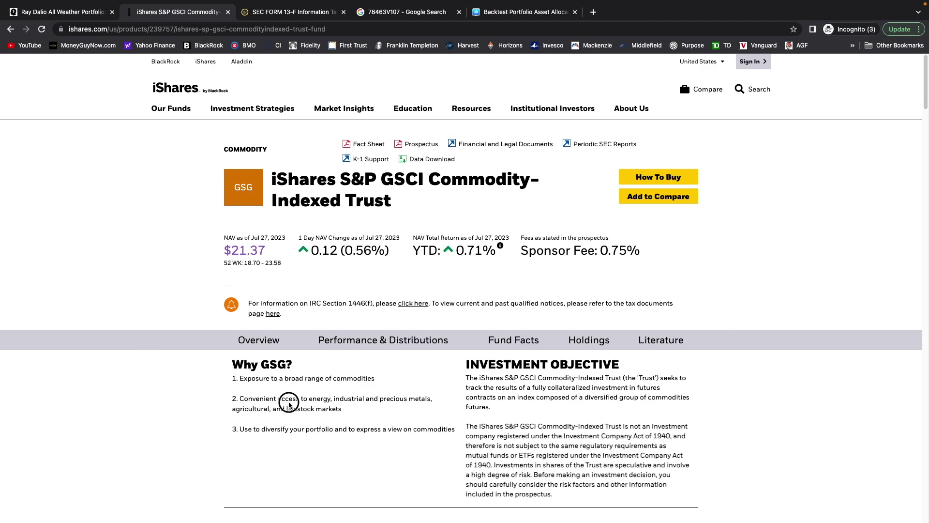
pyautogui.moveTo(240, 399); pyautogui.dragTo(351, 410)
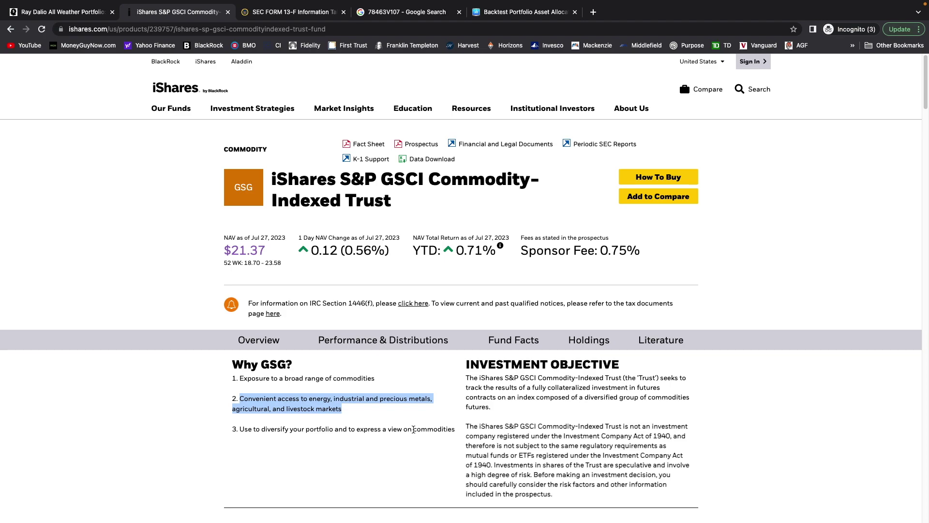
pyautogui.scroll(-3, 414, 430)
pyautogui.scroll(-2, 413, 429)
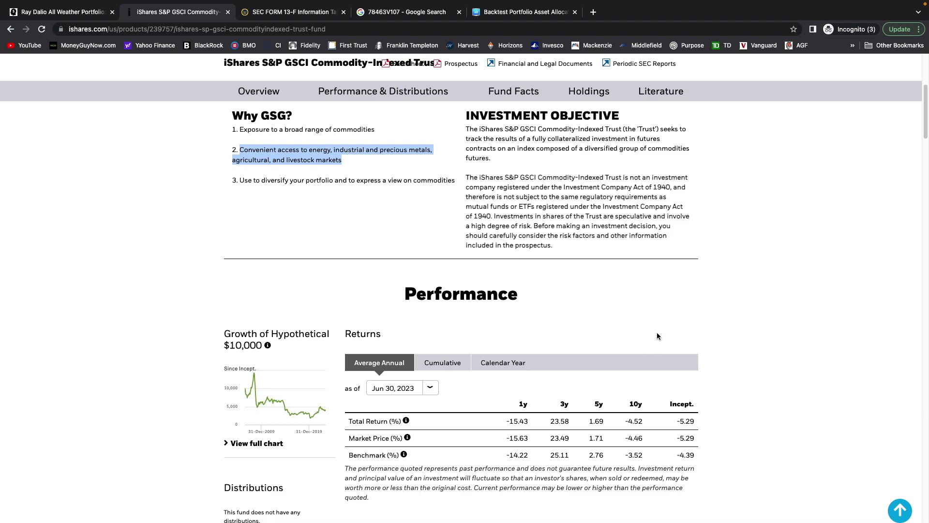
pyautogui.scroll(5, 619, 324)
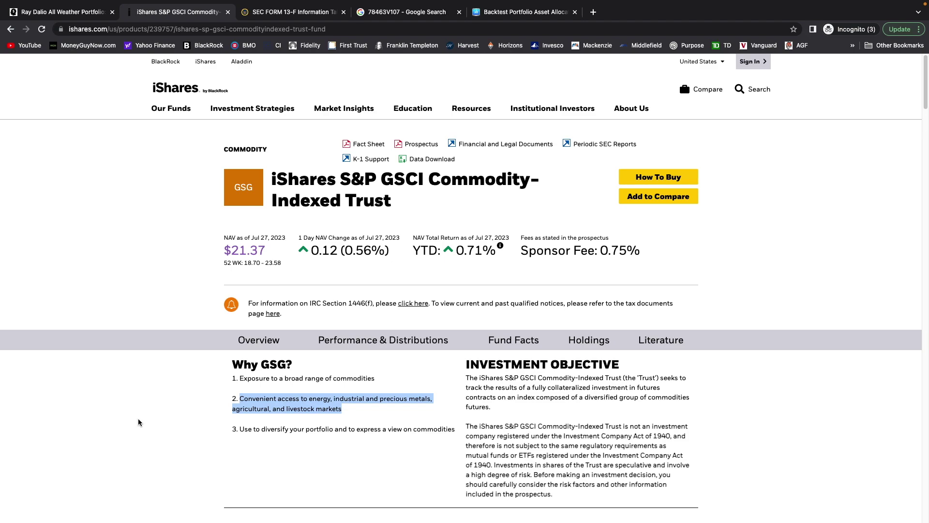
pyautogui.click(113, 458)
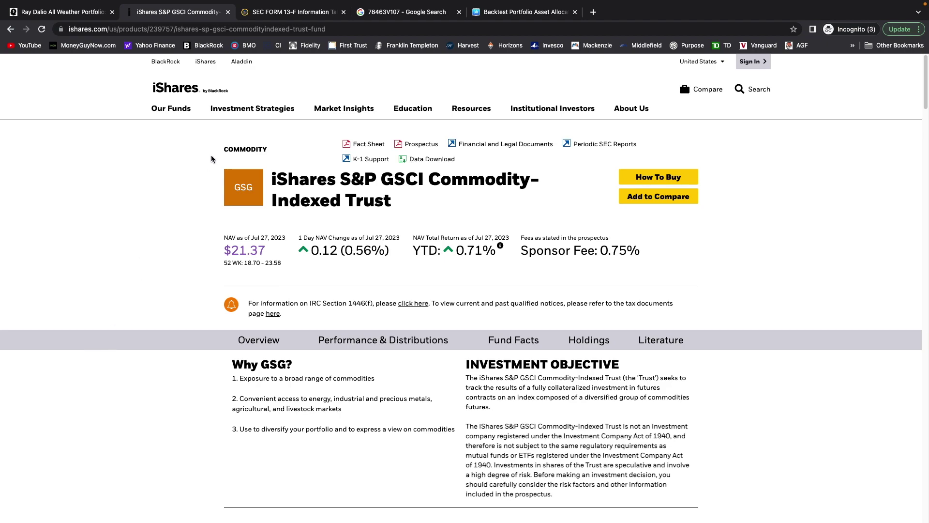
# - In the SEC 13-F table, mark the iShares rows, CUSIP 464287200 and the CORE S&P500 ETF description
pyautogui.click(295, 13)
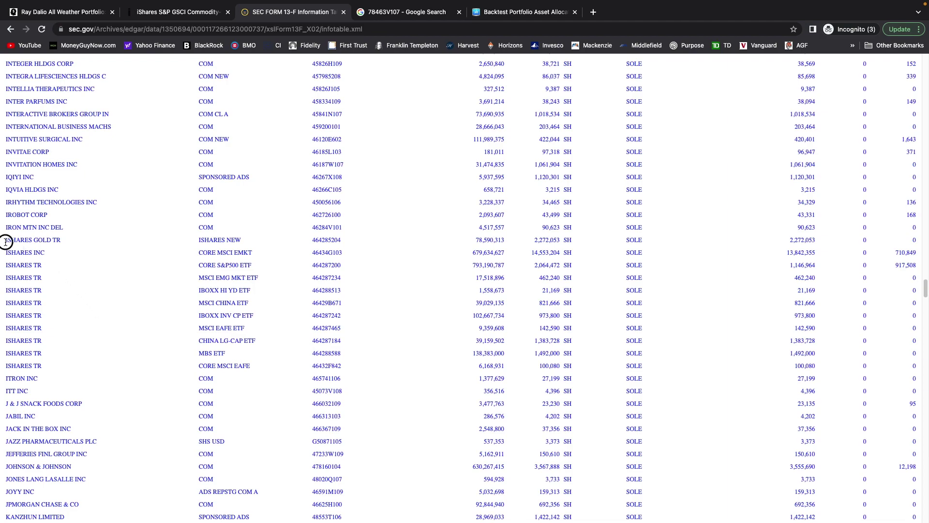
pyautogui.moveTo(7, 243); pyautogui.dragTo(267, 369)
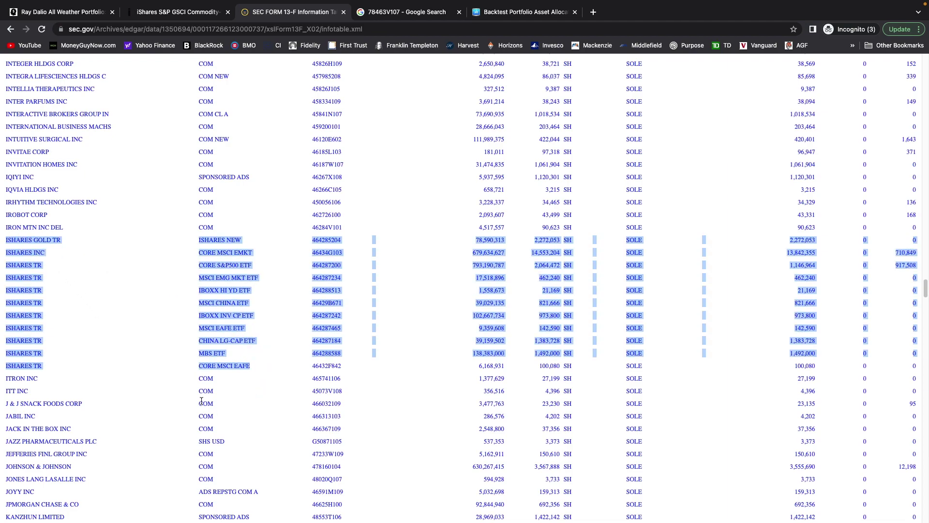
pyautogui.click(139, 334)
pyautogui.click(308, 267)
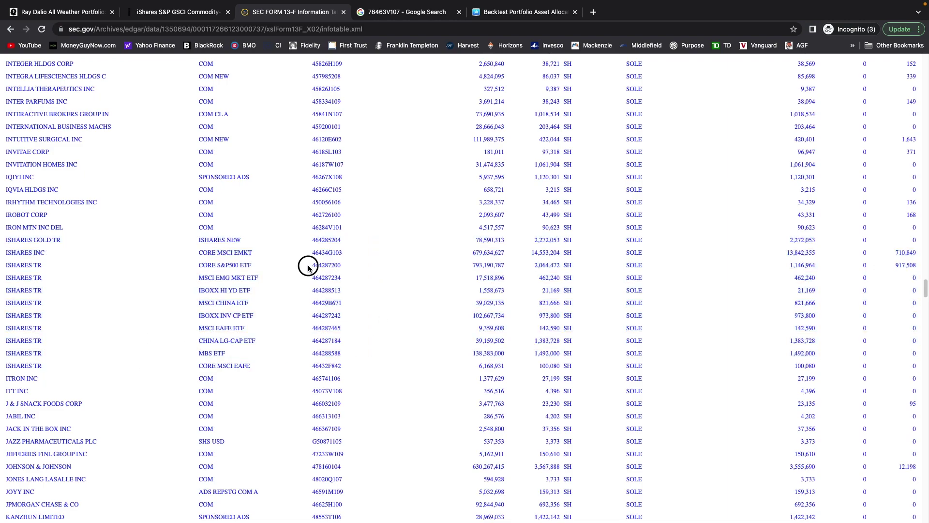
pyautogui.moveTo(308, 268); pyautogui.dragTo(347, 269)
pyautogui.moveTo(199, 265); pyautogui.dragTo(251, 266)
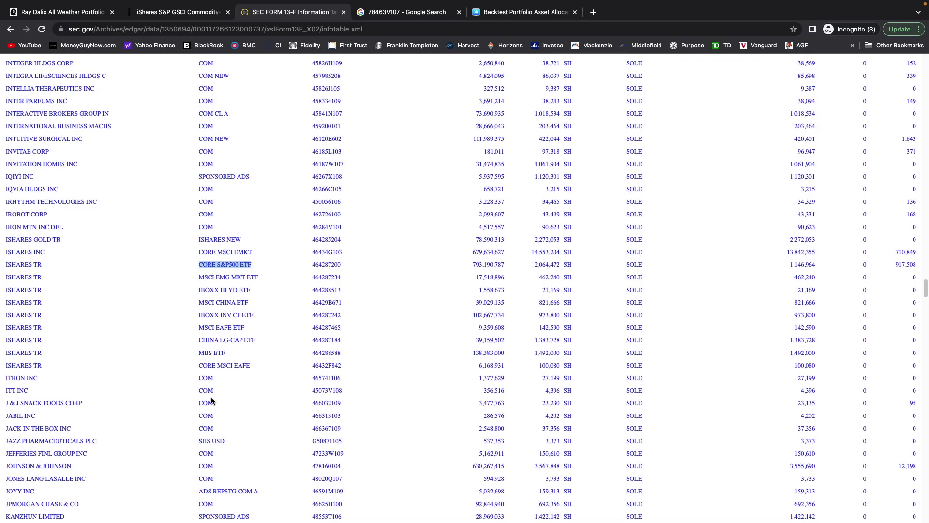
# - Scroll down to the SPDR GOLD TR holding and mark its rows
pyautogui.scroll(-7, 211, 397)
pyautogui.scroll(-3, 207, 397)
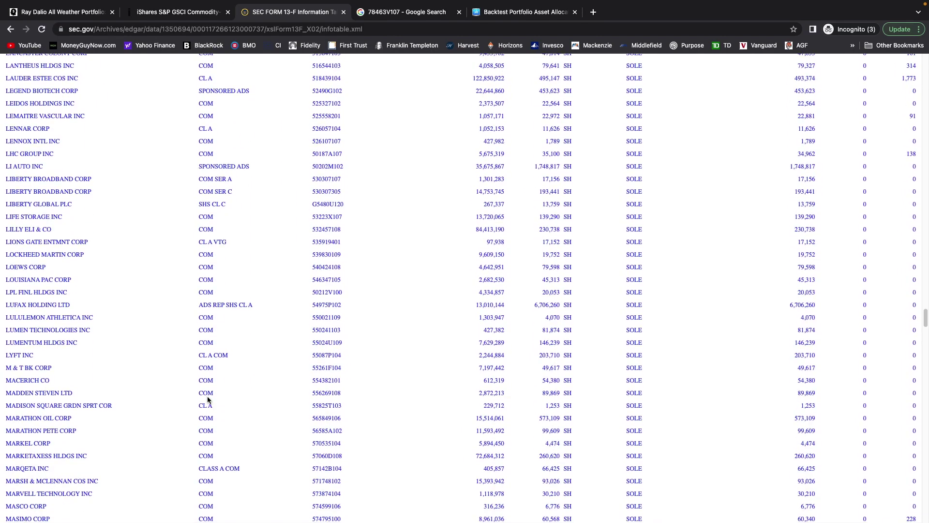
pyautogui.scroll(-20, 208, 399)
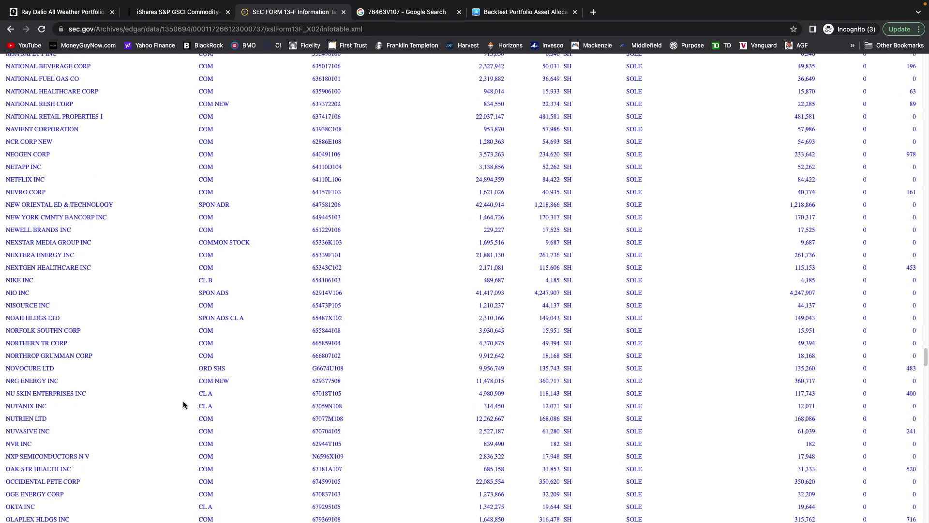
pyautogui.scroll(-20, 183, 405)
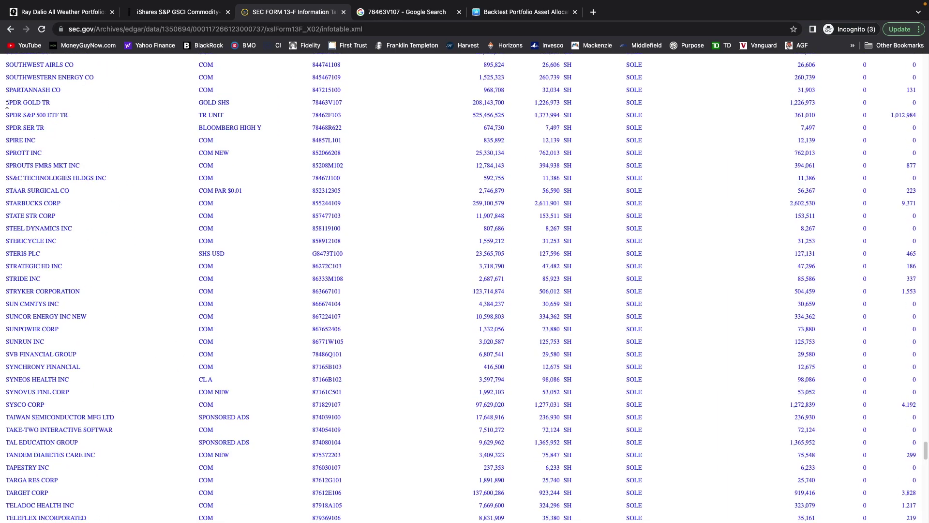
pyautogui.moveTo(7, 103); pyautogui.dragTo(241, 147)
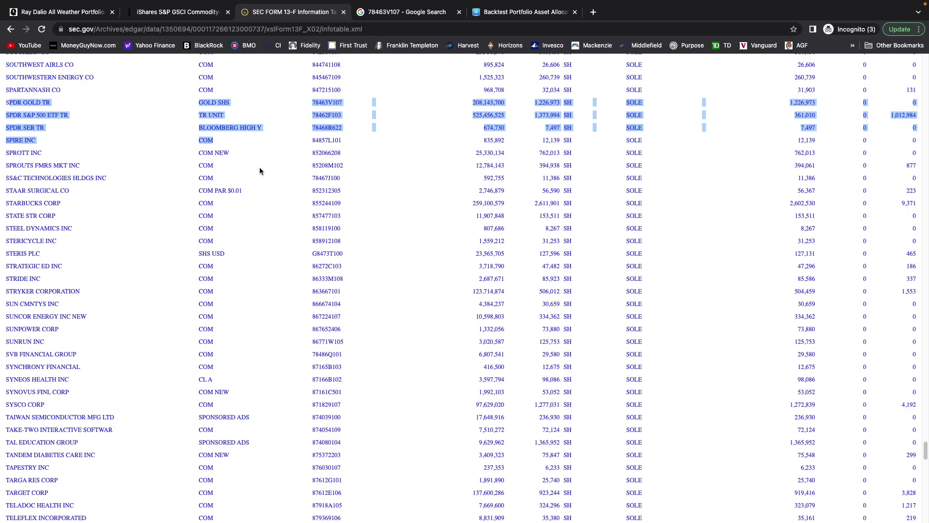
pyautogui.click(26, 100)
# - Check the Google results showing CUSIP 78463V107 is SPDR Gold Shares (GLD), then go back to the 13-F table
pyautogui.click(390, 11)
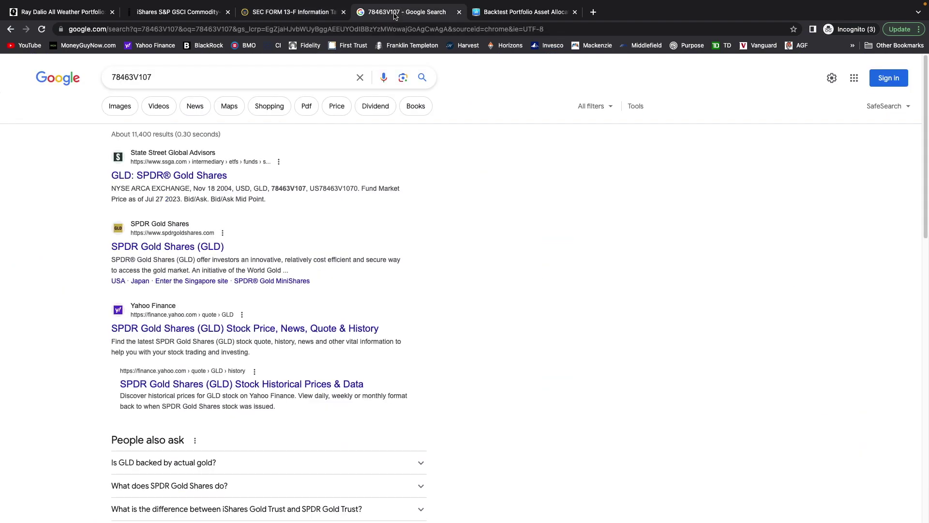
pyautogui.moveTo(112, 77); pyautogui.dragTo(190, 79)
pyautogui.click(562, 277)
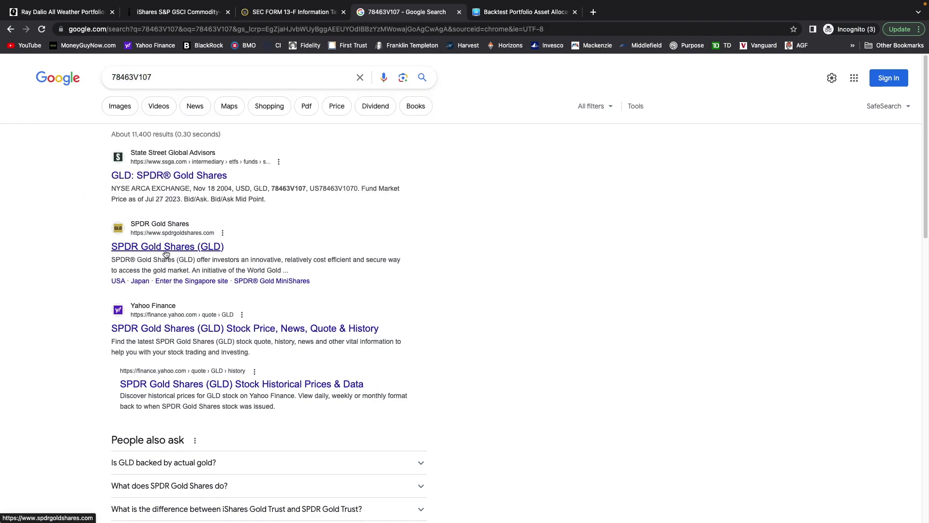
pyautogui.click(290, 11)
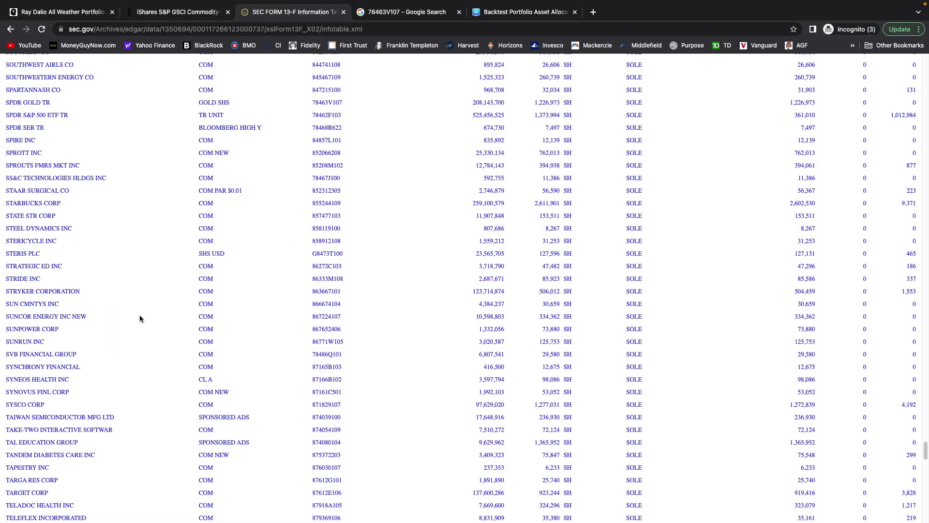
# - Scroll to the Vanguard rows and mark the FTSE EMR MKT ETF holding of 13,828,541 shares
pyautogui.scroll(-10, 107, 387)
pyautogui.scroll(-9, 107, 386)
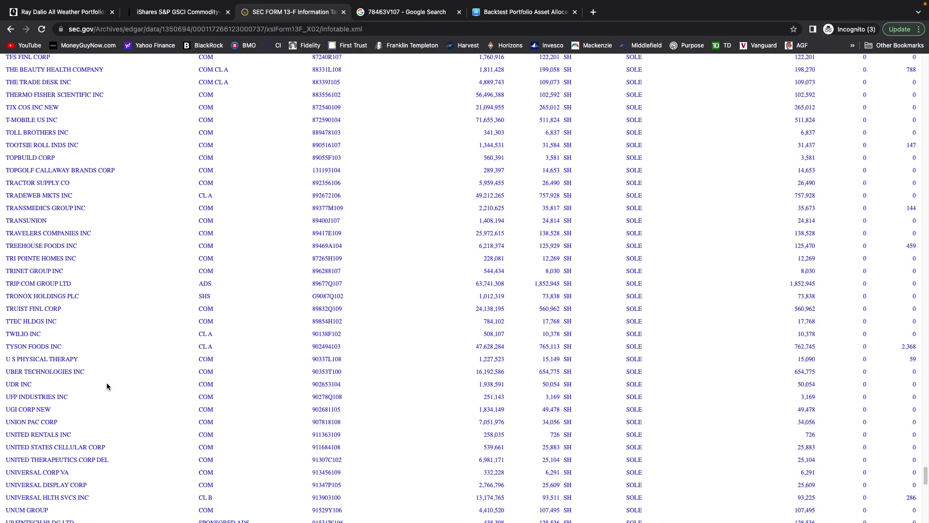
pyautogui.scroll(-1, 107, 386)
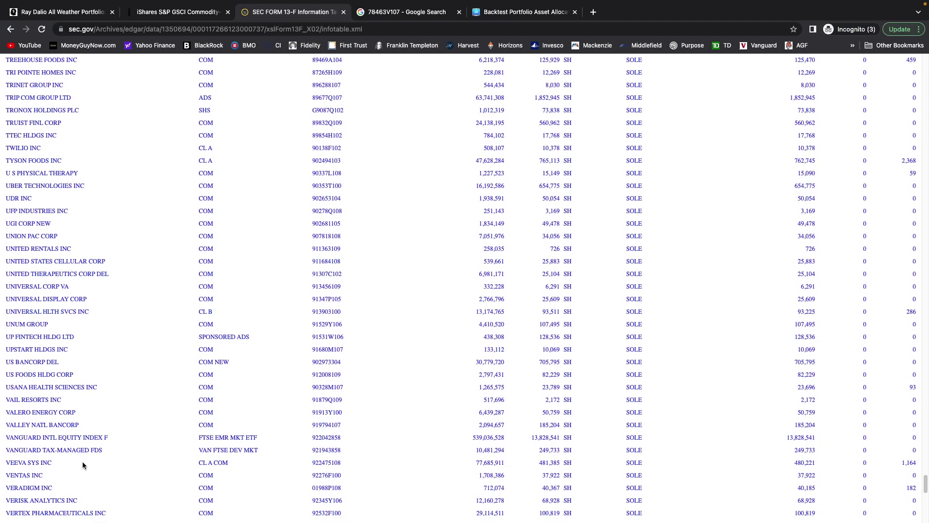
pyautogui.moveTo(14, 438); pyautogui.dragTo(256, 450)
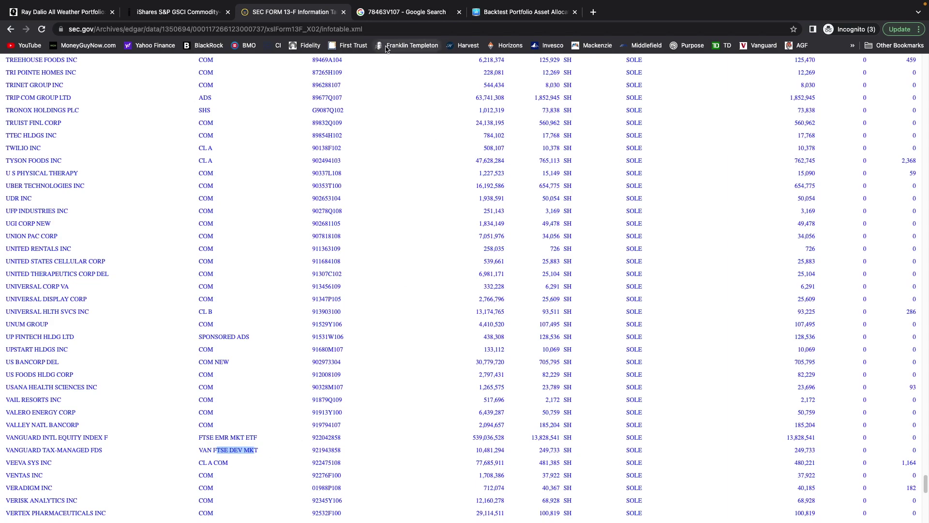
pyautogui.moveTo(209, 437); pyautogui.dragTo(261, 440)
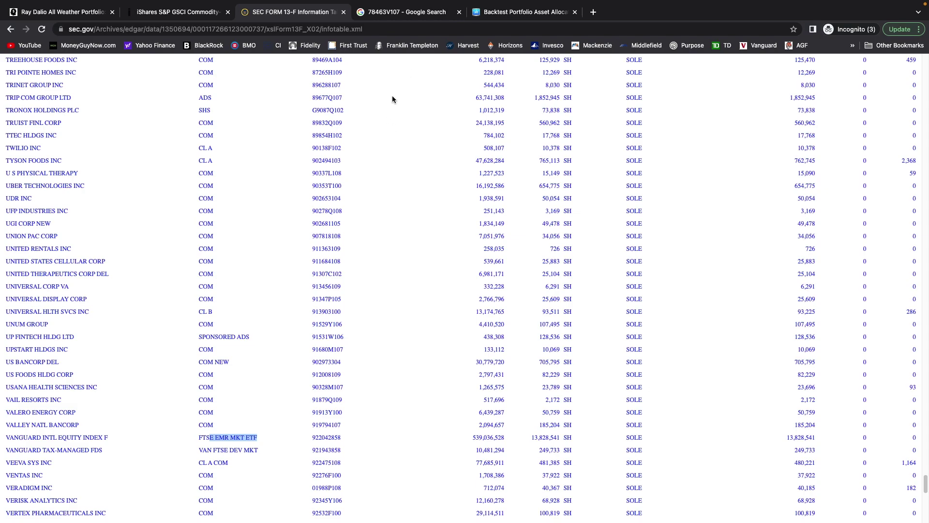
# - Check the backtest form, then highlight the All Weather ETF weights: VTI 30, TLT 40, IEI 15, GLD/GSG 7.5
pyautogui.click(522, 14)
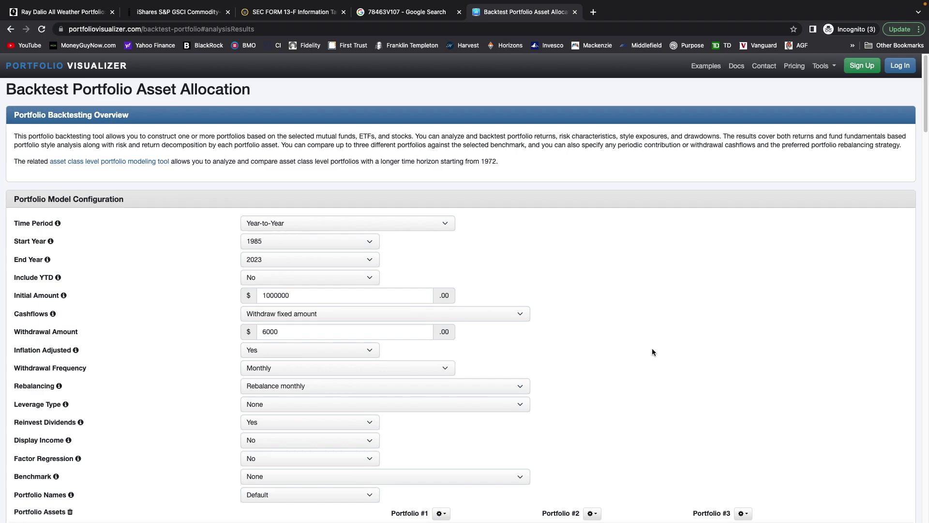
pyautogui.scroll(-4, 650, 348)
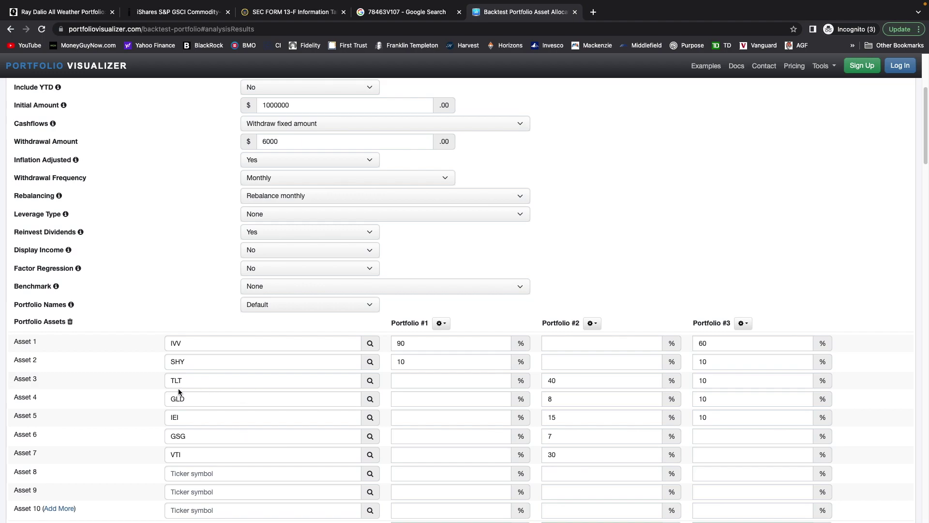
pyautogui.click(58, 13)
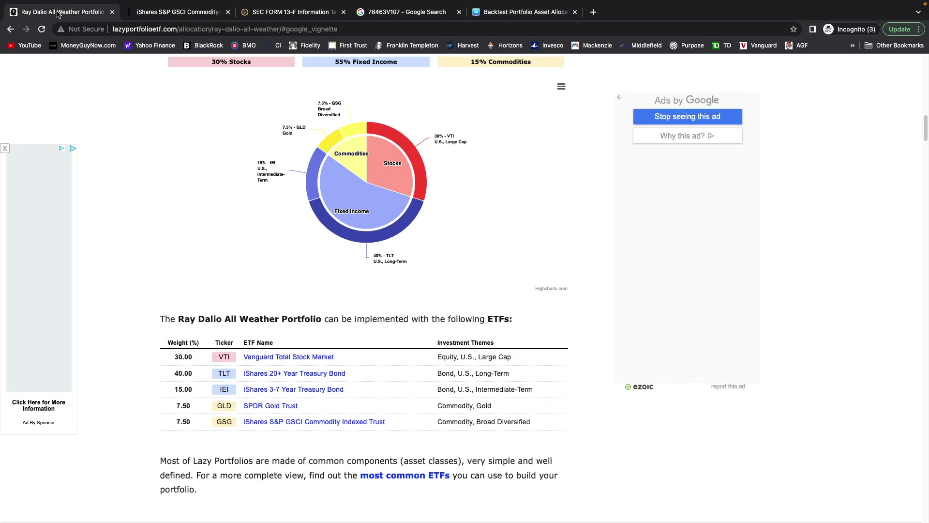
pyautogui.moveTo(138, 328); pyautogui.dragTo(324, 453)
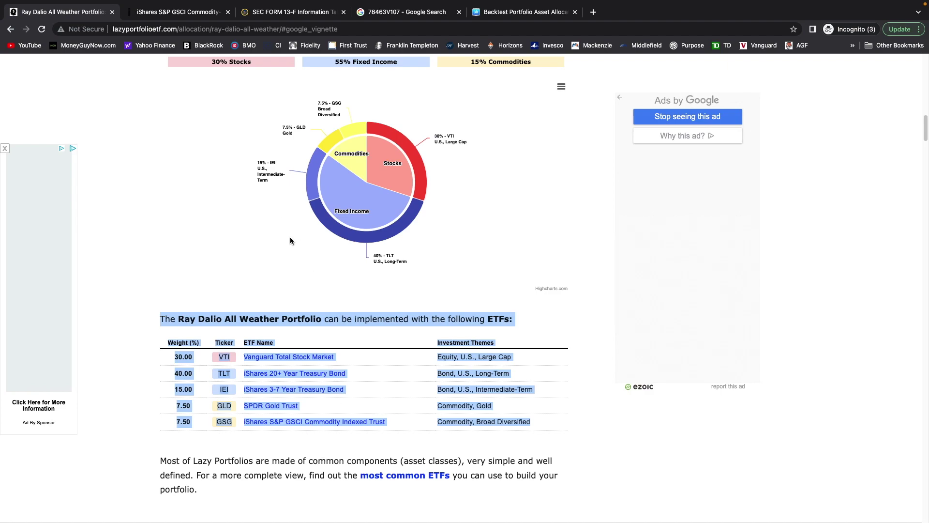
# - Glance at the 78463V107 search results, then return to the backtest form showing Portfolio #2's weights
pyautogui.click(389, 40)
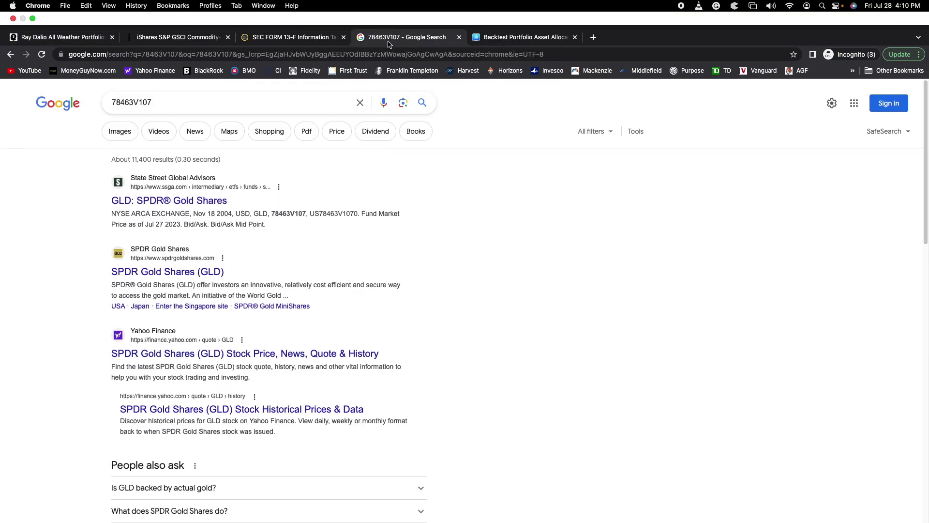
pyautogui.click(520, 41)
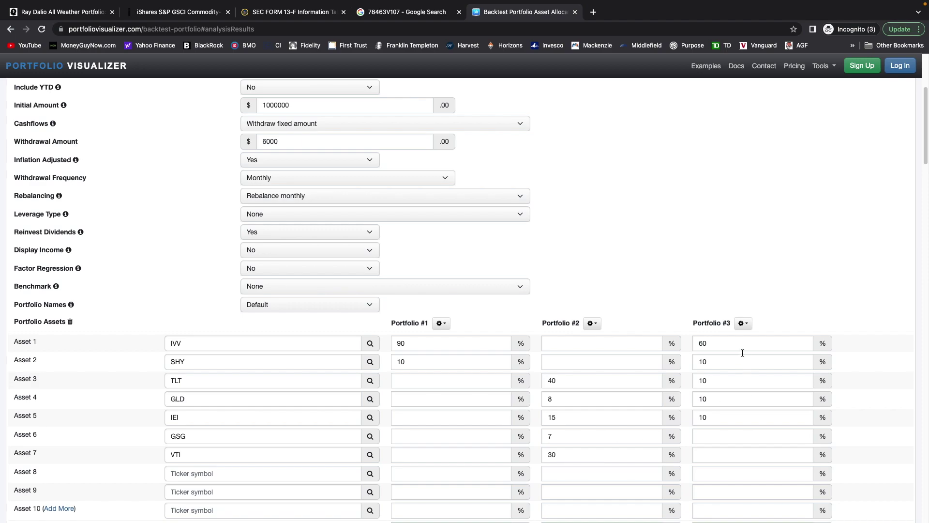
pyautogui.doubleClick(718, 340)
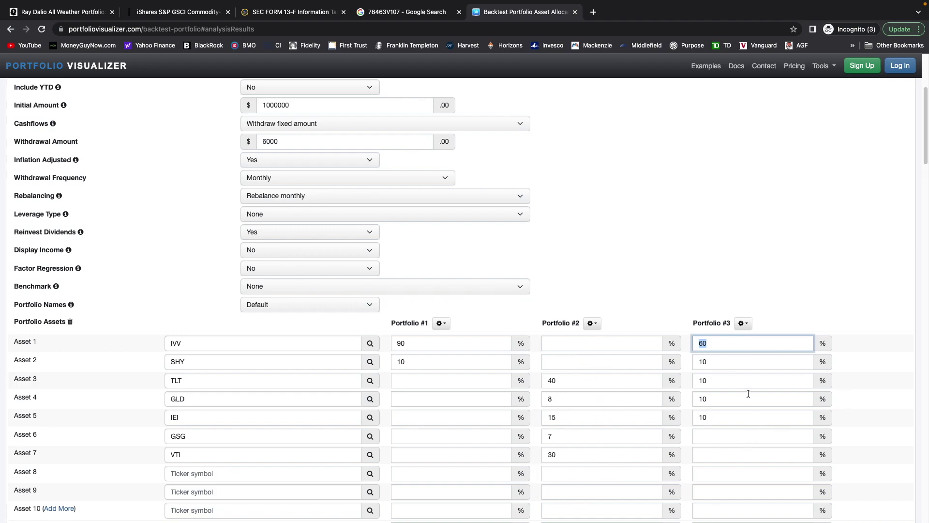
pyautogui.click(712, 380)
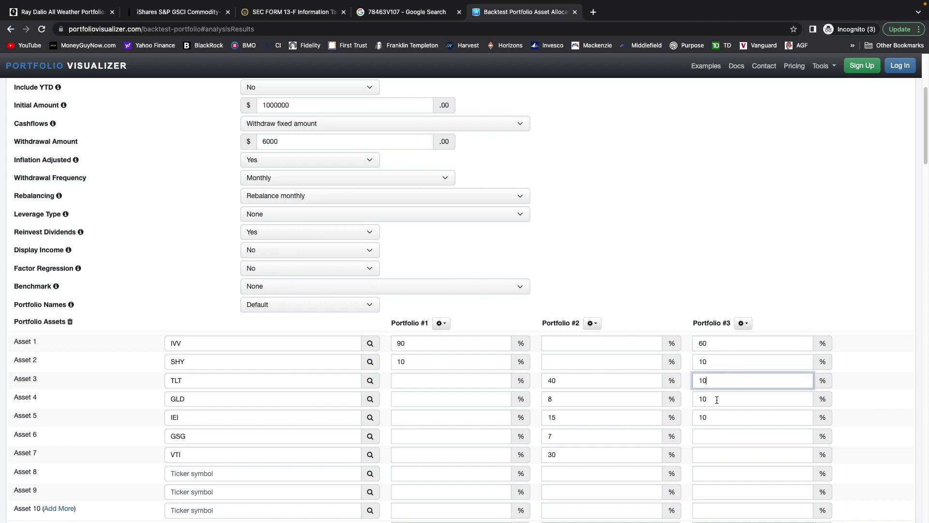
pyautogui.click(717, 400)
pyautogui.click(716, 420)
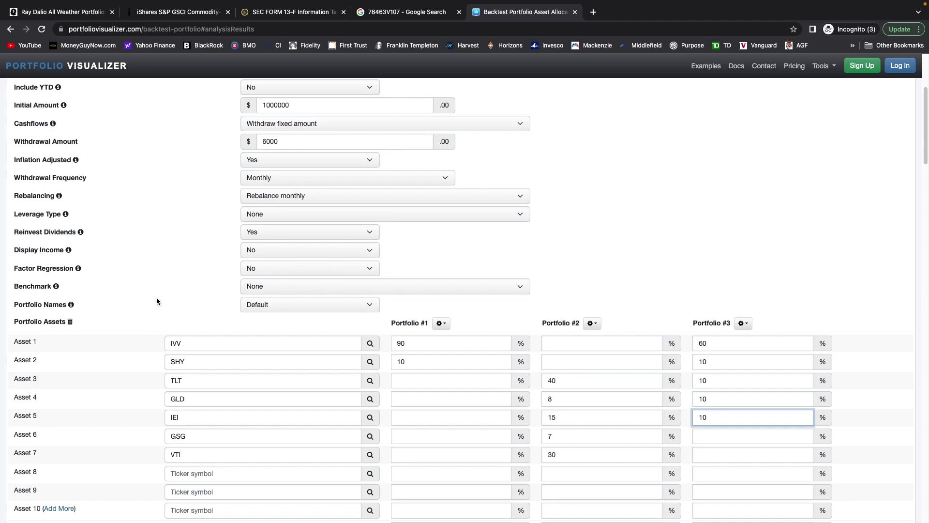
# - Run Analyze Portfolios and scroll to the results, where Portfolio 3 ends highest at $503,696
pyautogui.scroll(-3, 137, 349)
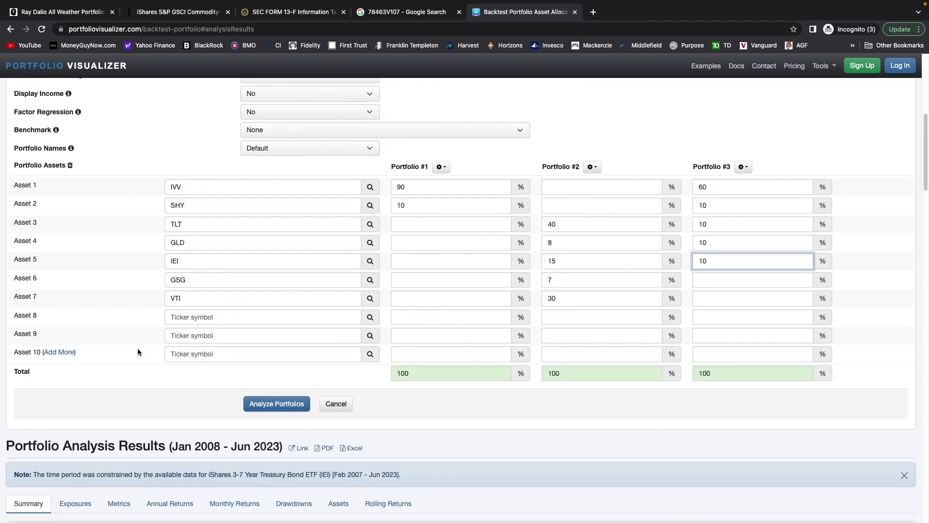
pyautogui.click(266, 410)
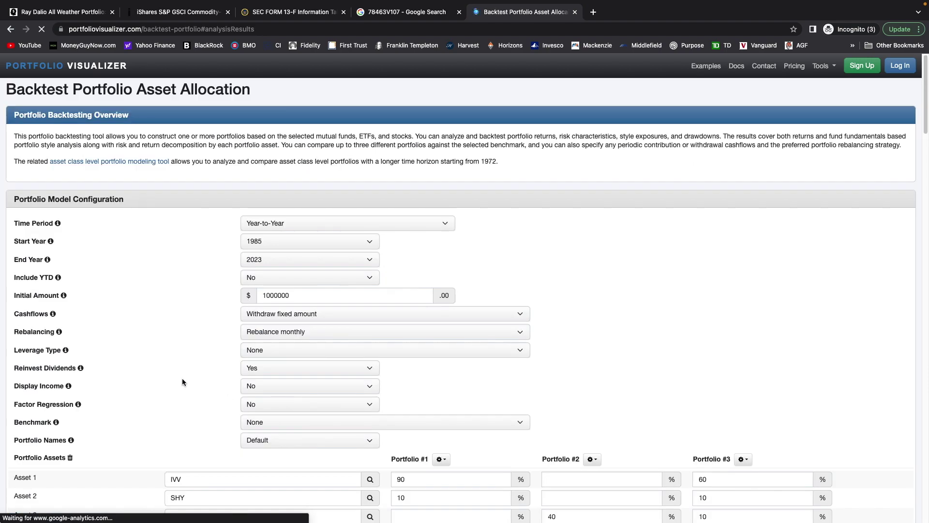
pyautogui.scroll(10, 183, 373)
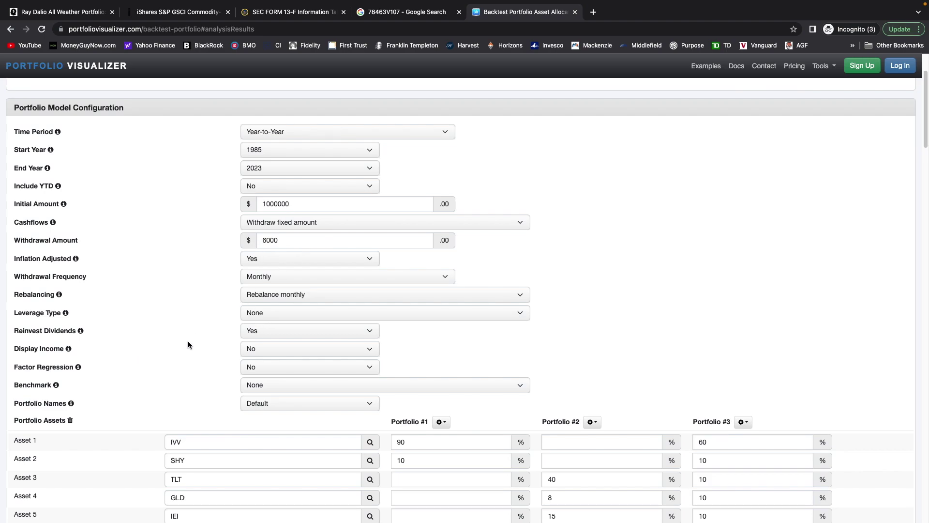
pyautogui.scroll(-5, 181, 343)
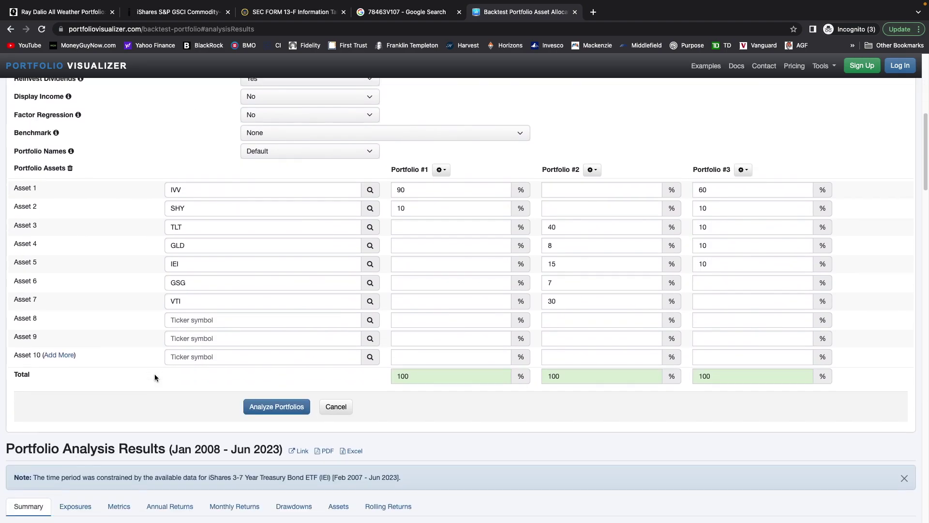
pyautogui.scroll(-1, 155, 377)
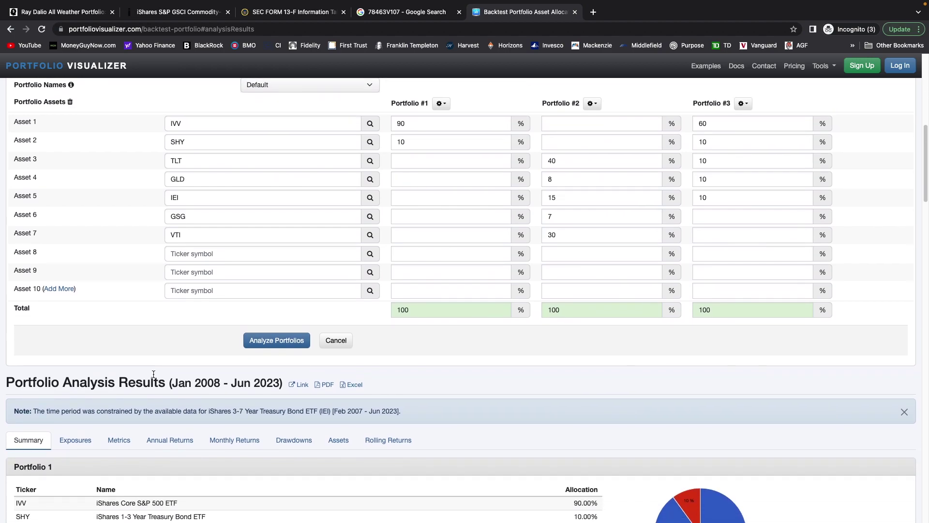
pyautogui.scroll(-2, 153, 374)
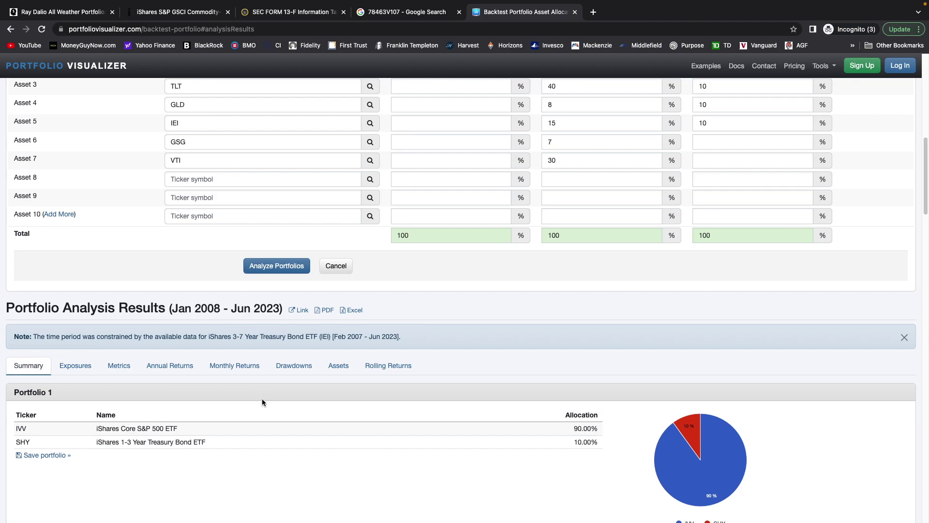
pyautogui.scroll(-1, 323, 418)
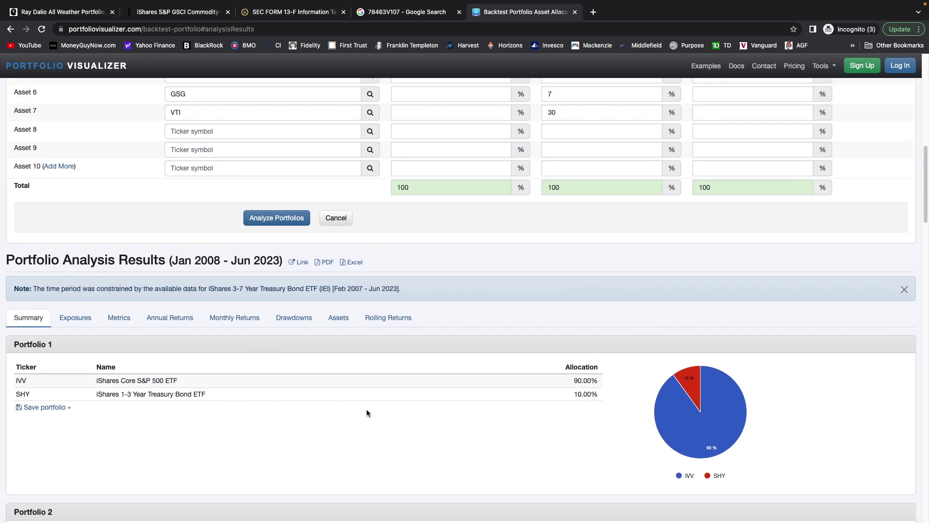
pyautogui.scroll(-2, 262, 400)
pyautogui.scroll(-4, 215, 389)
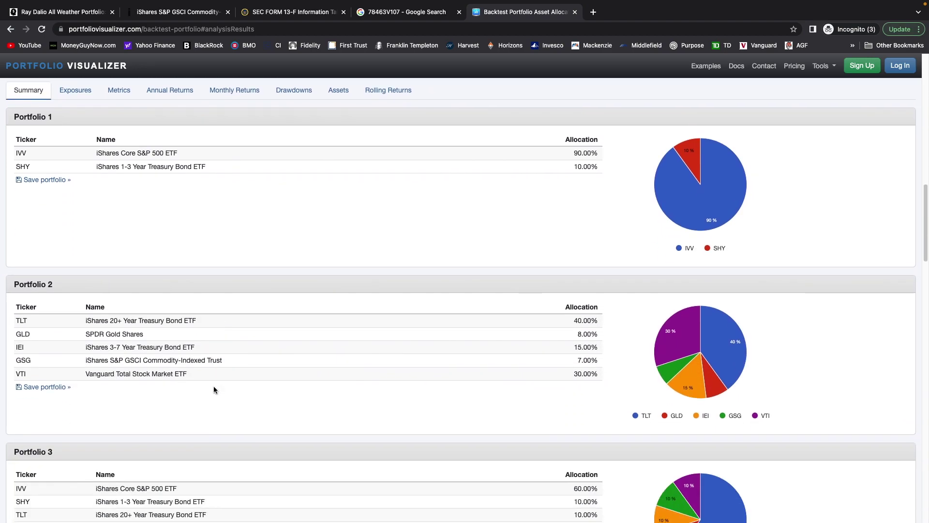
pyautogui.scroll(-5, 216, 390)
pyautogui.scroll(-7, 215, 387)
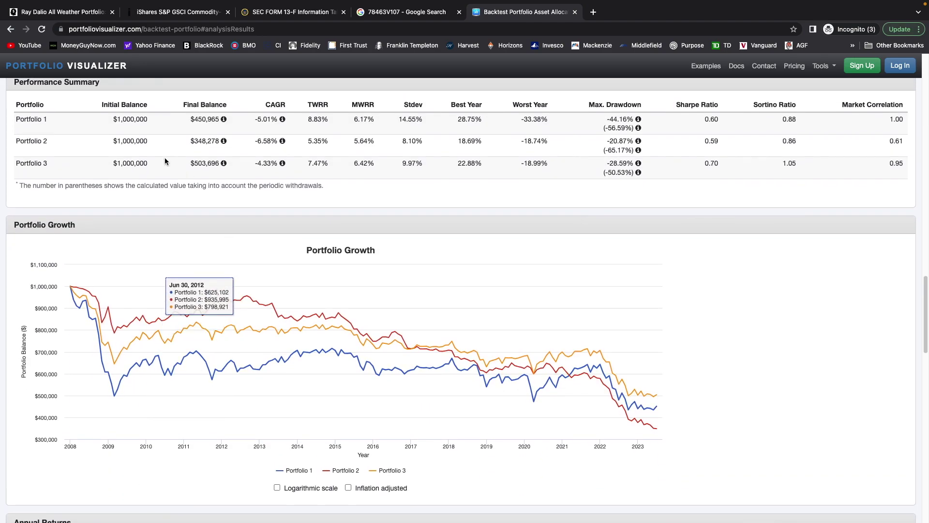
pyautogui.moveTo(20, 120); pyautogui.dragTo(76, 123)
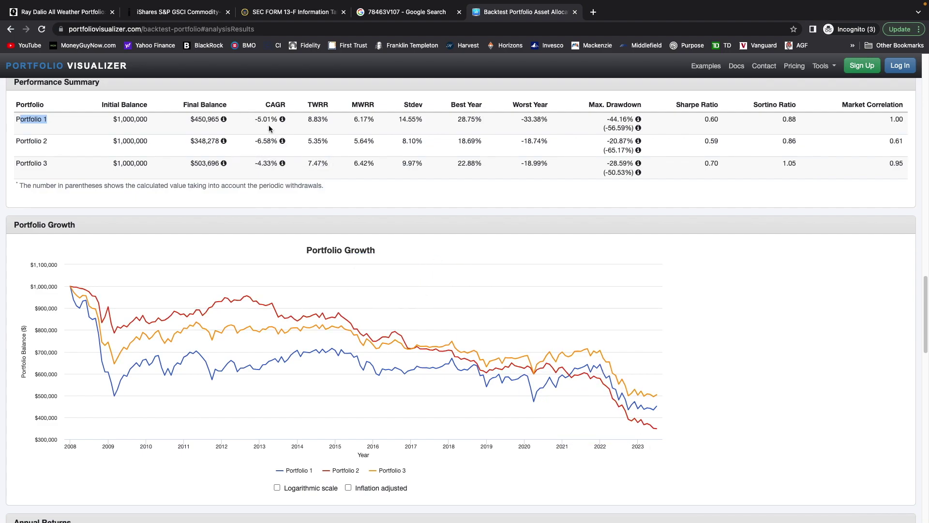
pyautogui.moveTo(190, 121); pyautogui.dragTo(234, 124)
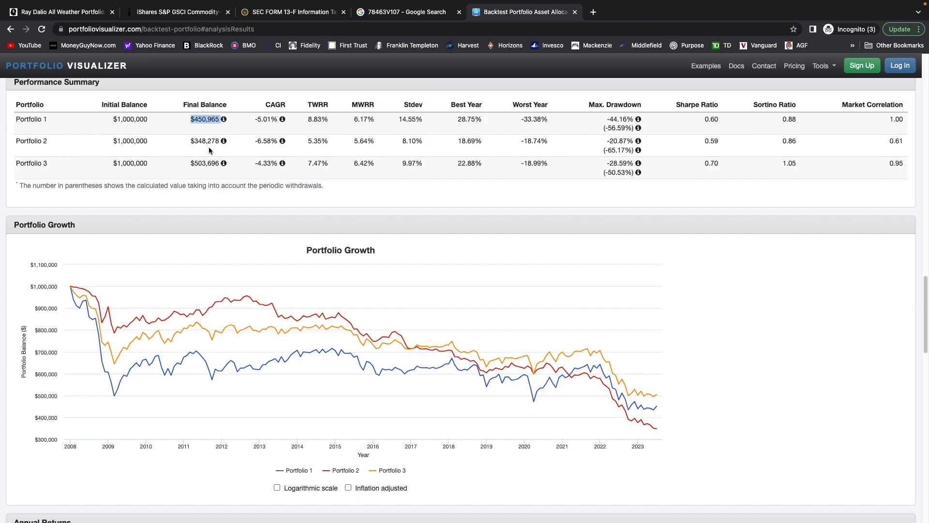
pyautogui.click(189, 144)
pyautogui.moveTo(188, 144); pyautogui.dragTo(221, 145)
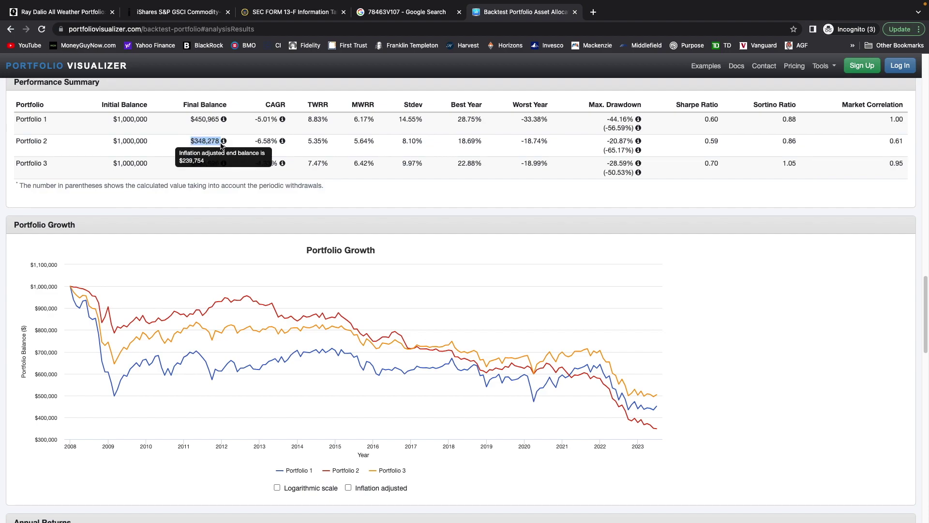
pyautogui.click(172, 159)
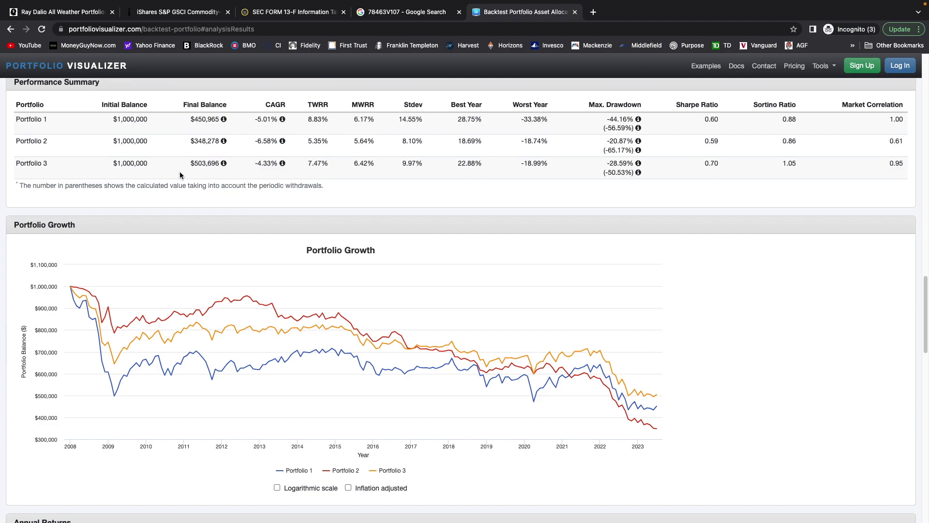
pyautogui.moveTo(189, 164); pyautogui.dragTo(230, 178)
pyautogui.click(403, 120)
pyautogui.moveTo(404, 119); pyautogui.dragTo(426, 118)
pyautogui.moveTo(397, 145); pyautogui.dragTo(429, 147)
pyautogui.moveTo(402, 165); pyautogui.dragTo(430, 166)
pyautogui.moveTo(454, 120); pyautogui.dragTo(485, 121)
pyautogui.moveTo(517, 120); pyautogui.dragTo(557, 122)
pyautogui.moveTo(517, 165); pyautogui.dragTo(552, 170)
pyautogui.moveTo(604, 142); pyautogui.dragTo(634, 142)
pyautogui.moveTo(636, 176)
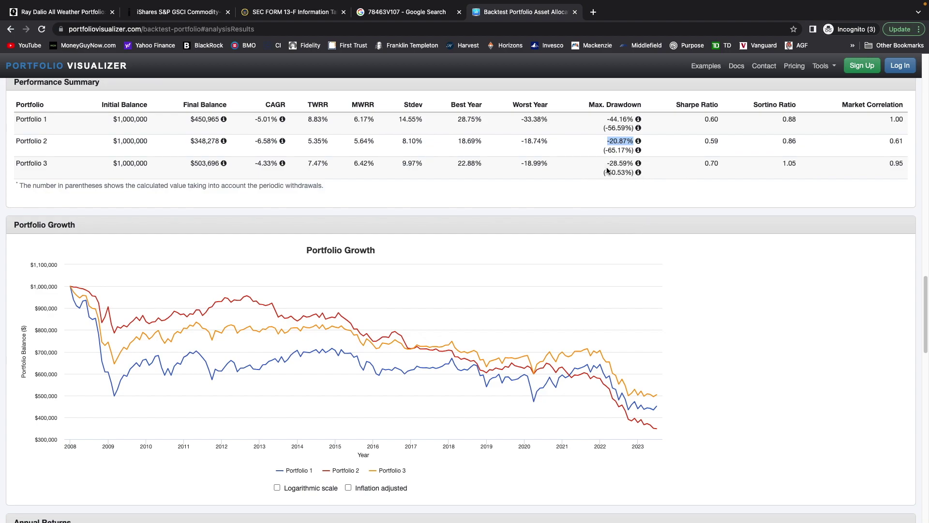